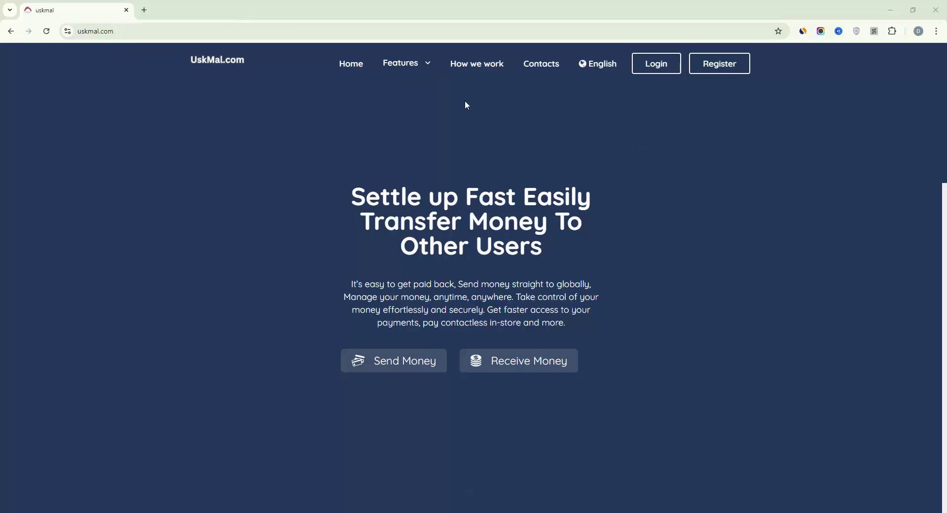
# - Look over the UskMal.com home page down to the contact form and footer
pyautogui.scroll(-6, 481, 268)
pyautogui.scroll(3, 484, 268)
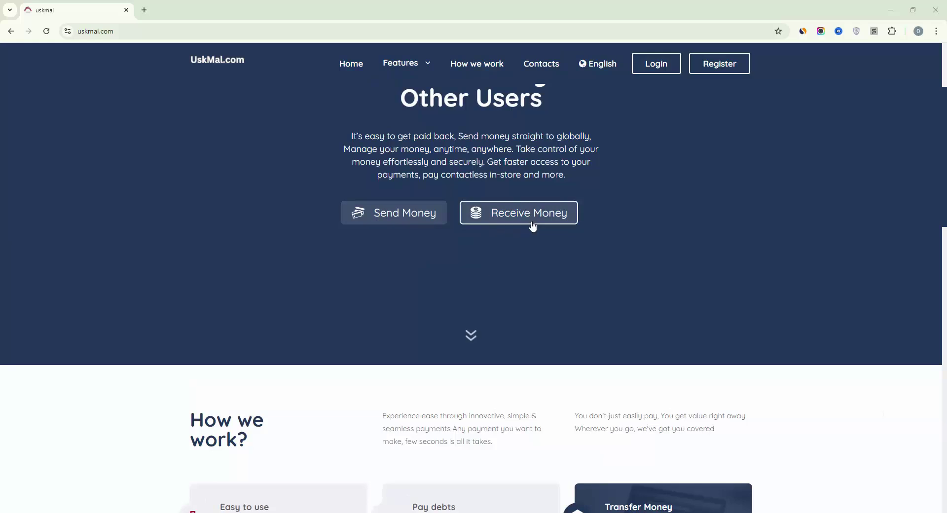
pyautogui.scroll(-15, 526, 282)
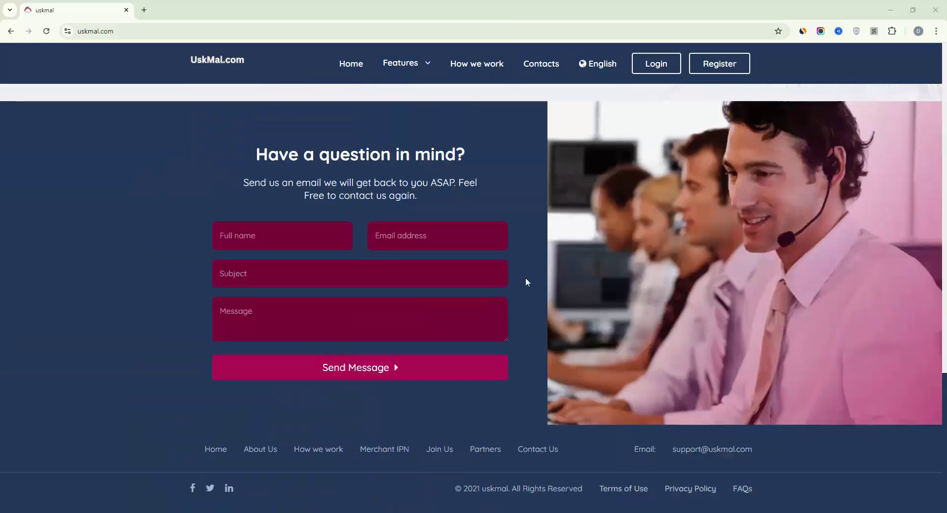
pyautogui.scroll(15, 526, 282)
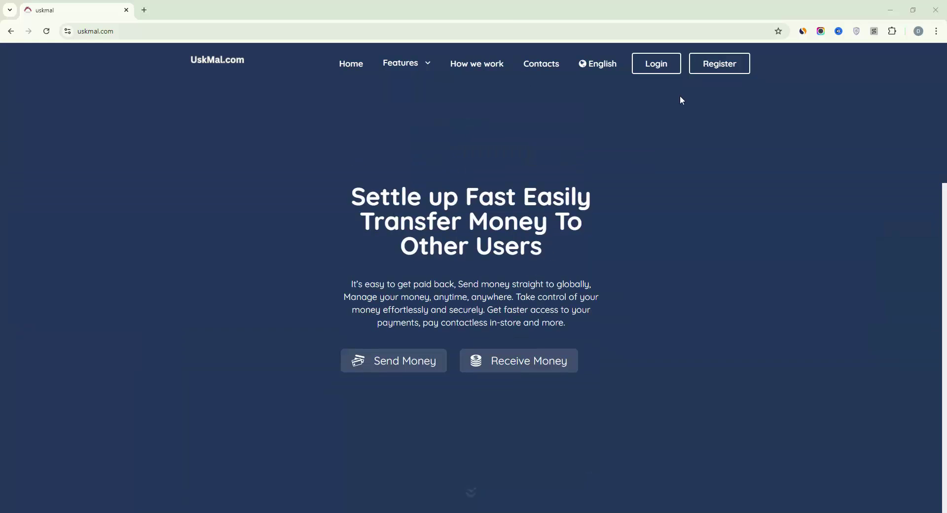
# - Open the registration page, choose the Personal account type, and log in with the pre-filled credentials
pyautogui.click(708, 67)
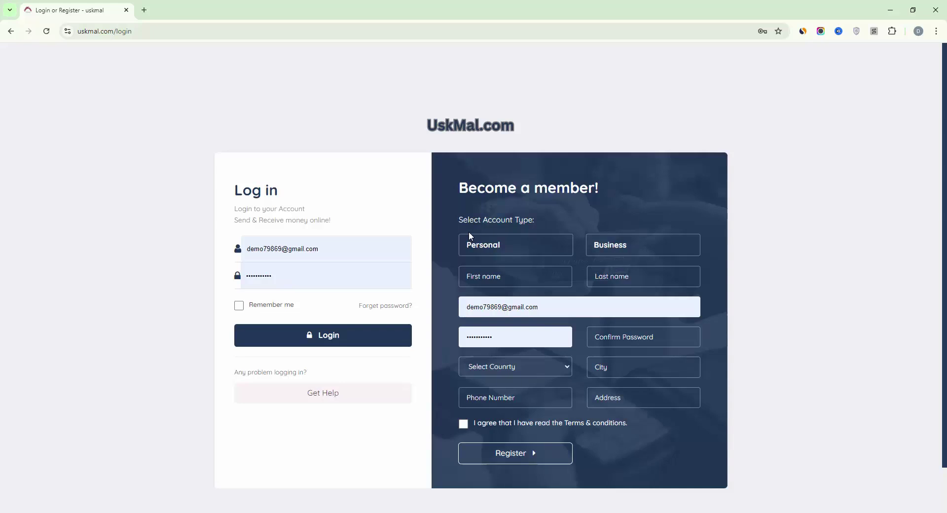
pyautogui.click(518, 248)
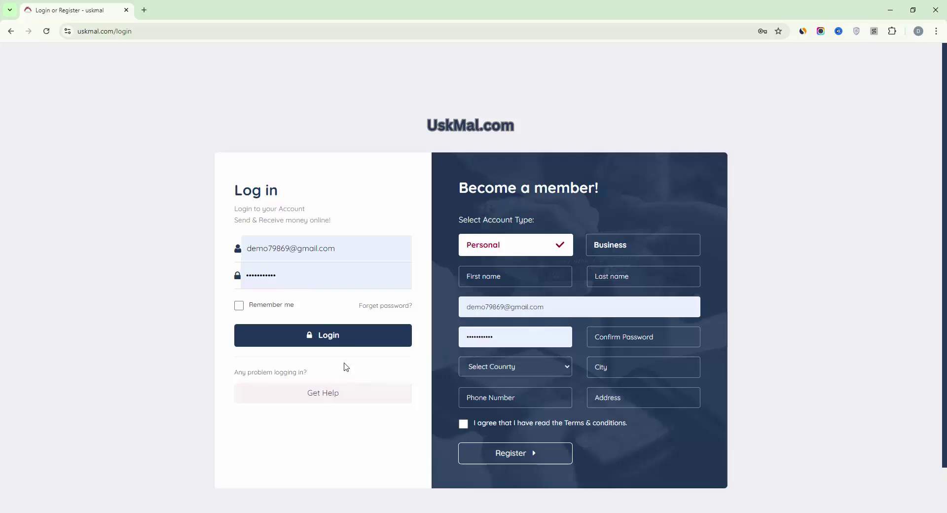
pyautogui.click(324, 339)
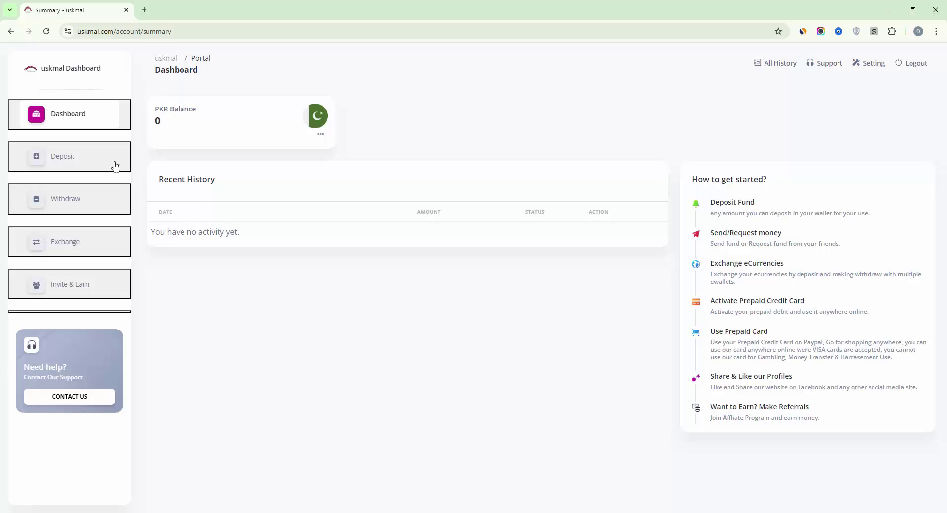
# - Request a deposit of 500 PKR with Easypaisa as the payment gateway
pyautogui.click(64, 162)
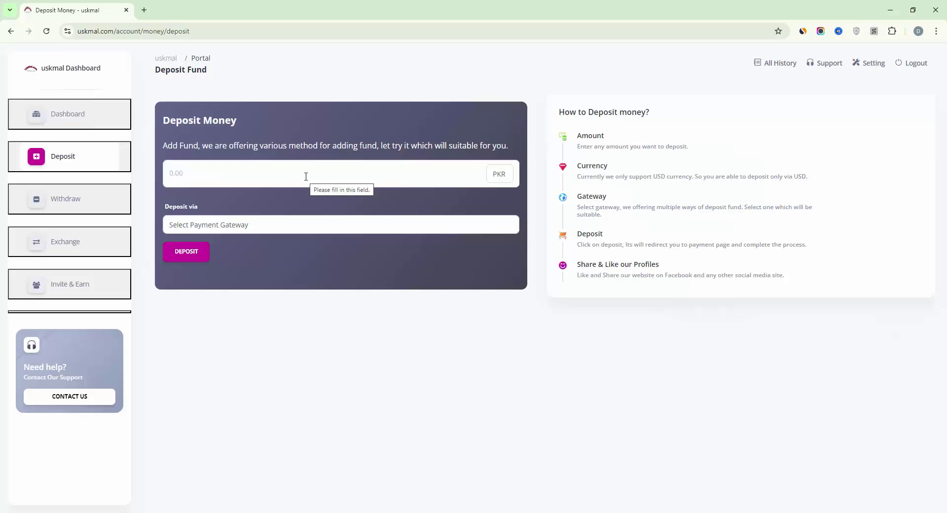
pyautogui.click(306, 177)
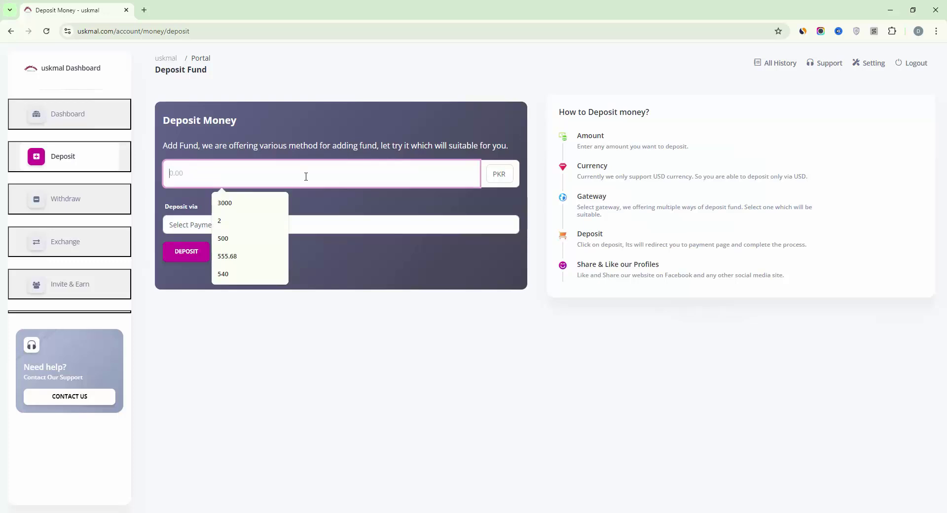
pyautogui.write('500')
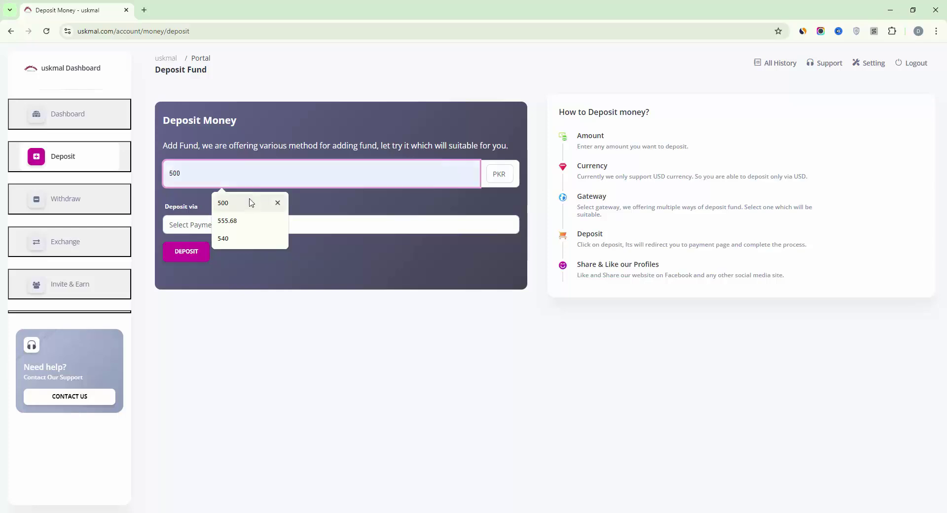
pyautogui.click(257, 203)
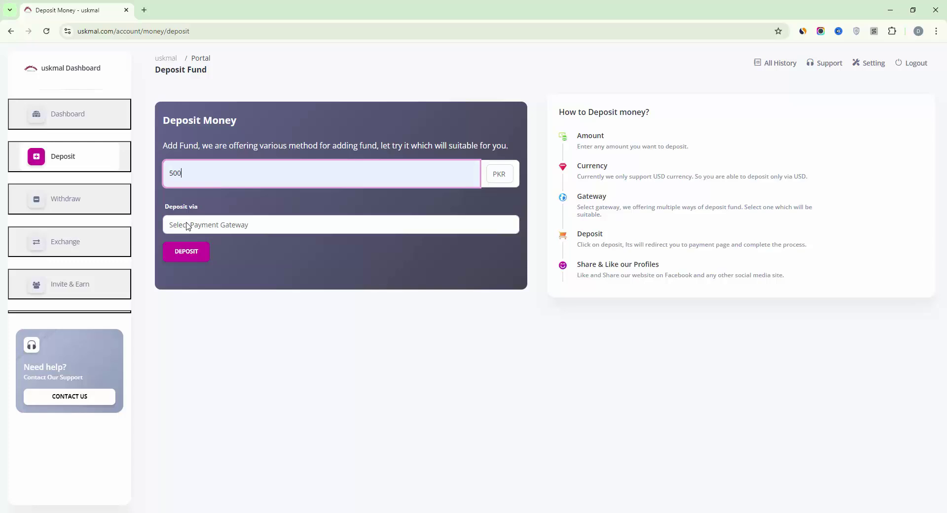
pyautogui.click(251, 231)
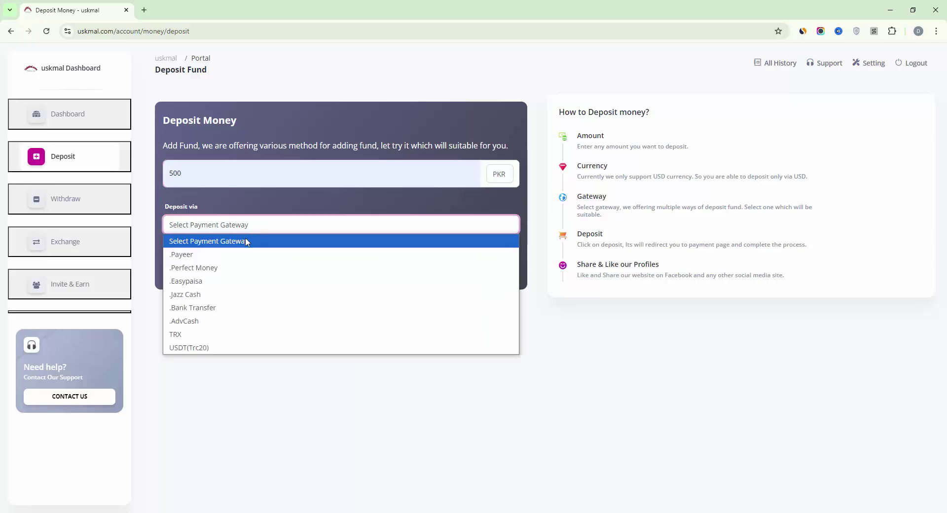
pyautogui.click(223, 281)
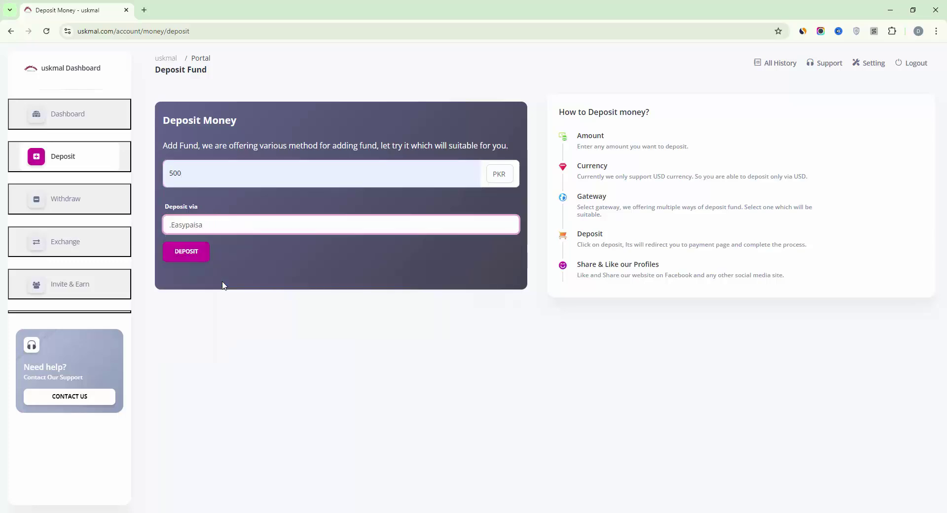
pyautogui.click(187, 261)
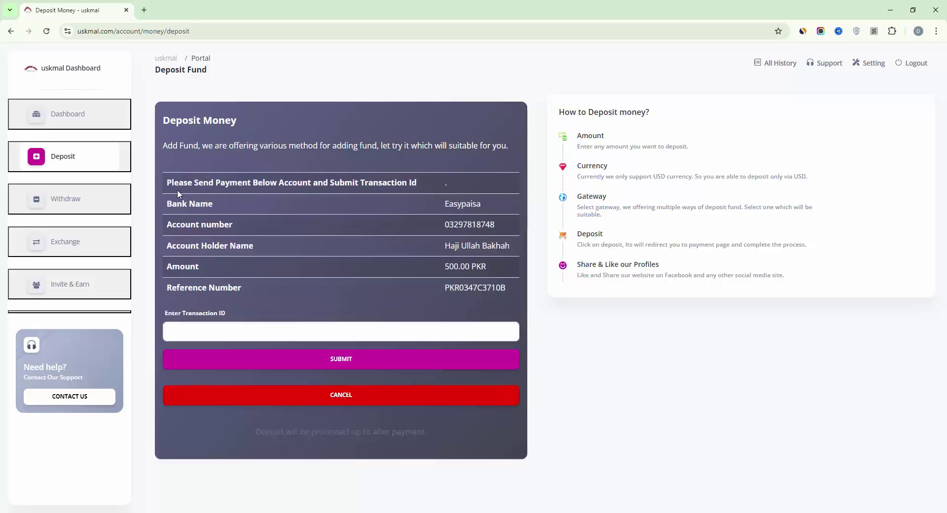
# - Review the Easypaisa payment account details, submit the deposit, and return to the dashboard
pyautogui.moveTo(176, 202); pyautogui.dragTo(234, 230)
pyautogui.click(213, 212)
pyautogui.click(329, 233)
pyautogui.moveTo(446, 224); pyautogui.dragTo(500, 230)
pyautogui.click(363, 330)
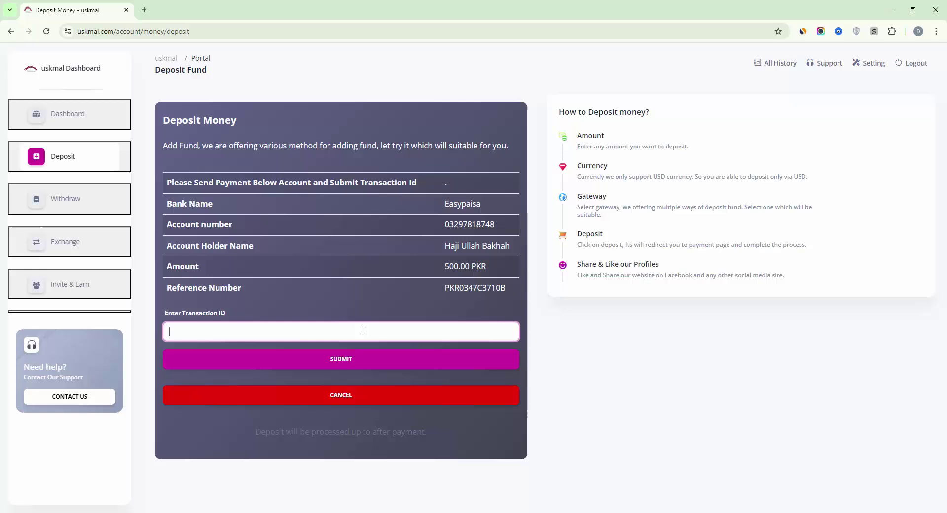
pyautogui.click(166, 317)
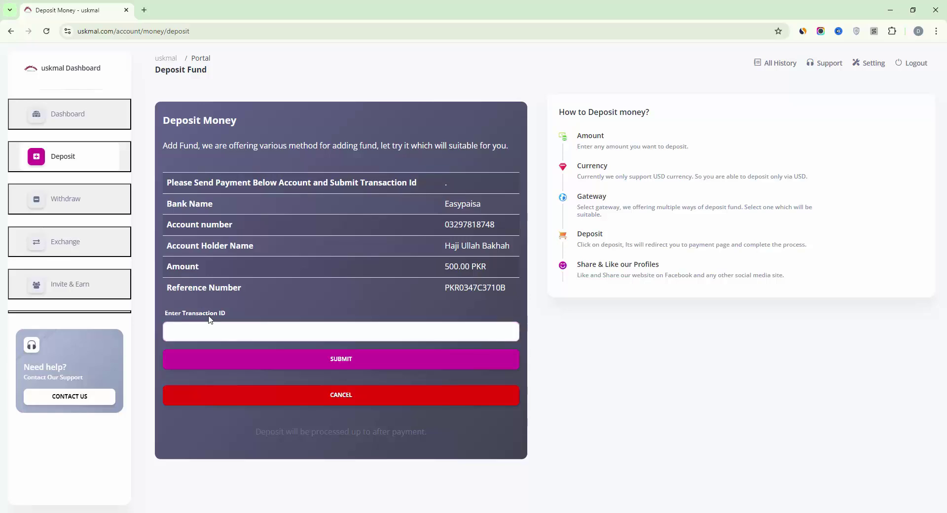
pyautogui.click(350, 361)
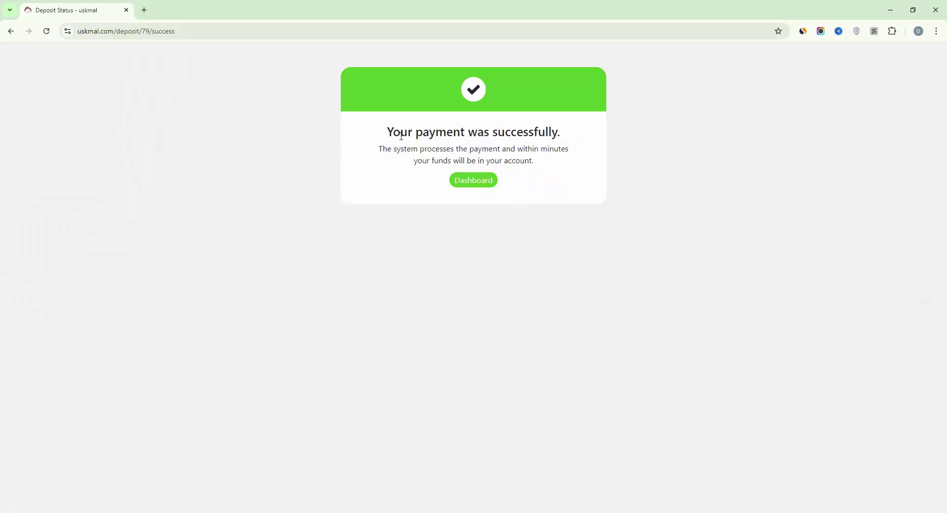
pyautogui.click(470, 184)
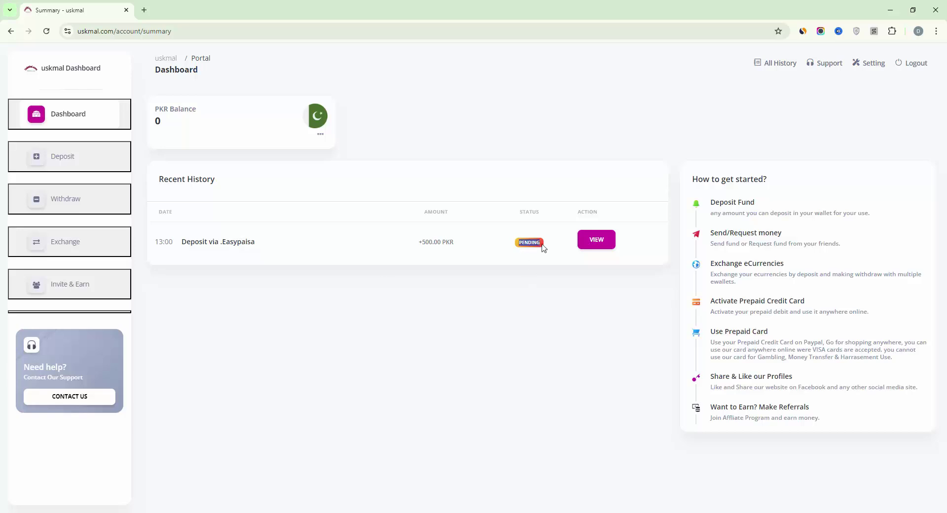
# - Search Google for "time today" in a new tab, decline precise location, check the time, and return to the uskmal dashboard
pyautogui.click(144, 10)
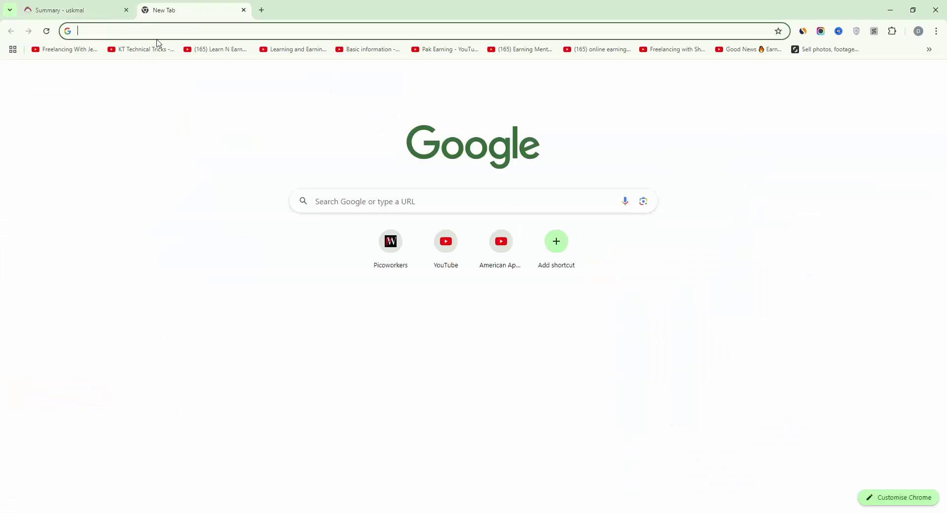
pyautogui.write('tim')
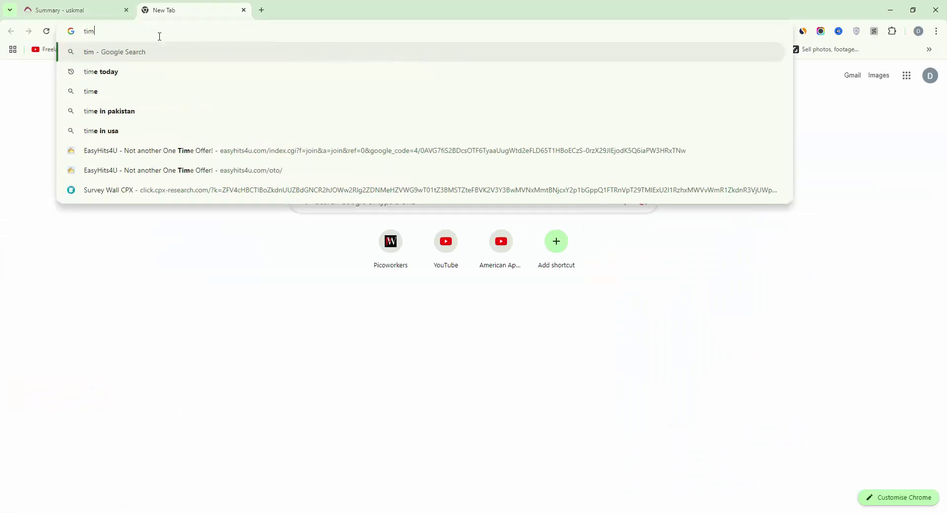
pyautogui.write('e')
pyautogui.press('Down')
pyautogui.press('Return')
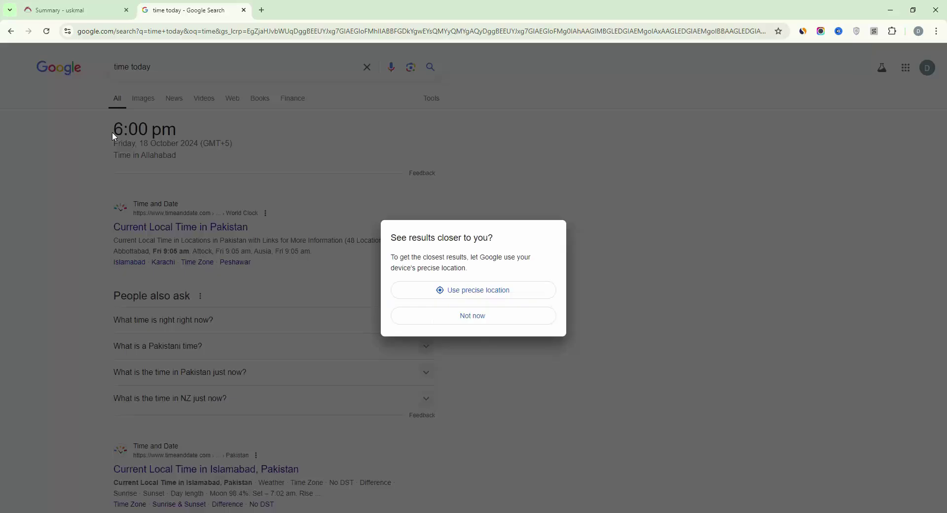
pyautogui.click(447, 319)
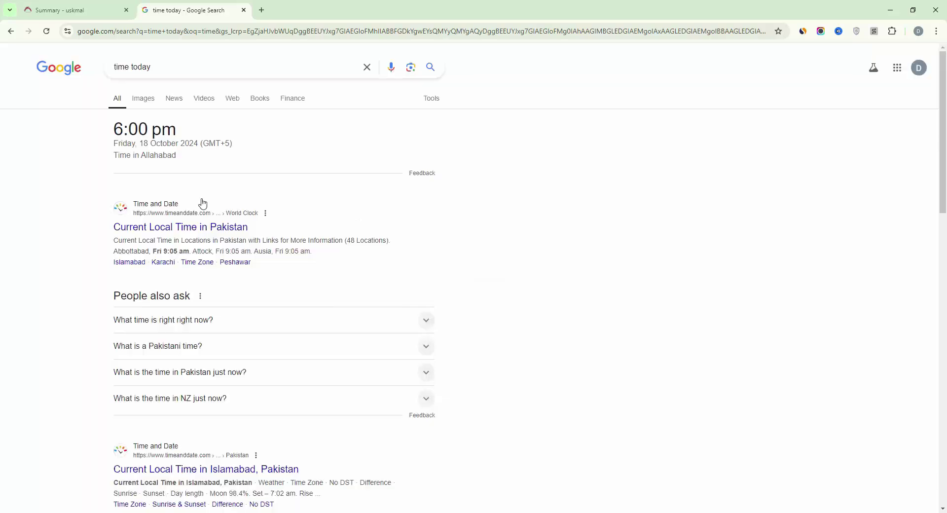
pyautogui.moveTo(114, 129); pyautogui.dragTo(182, 124)
pyautogui.click(199, 127)
pyautogui.click(87, 11)
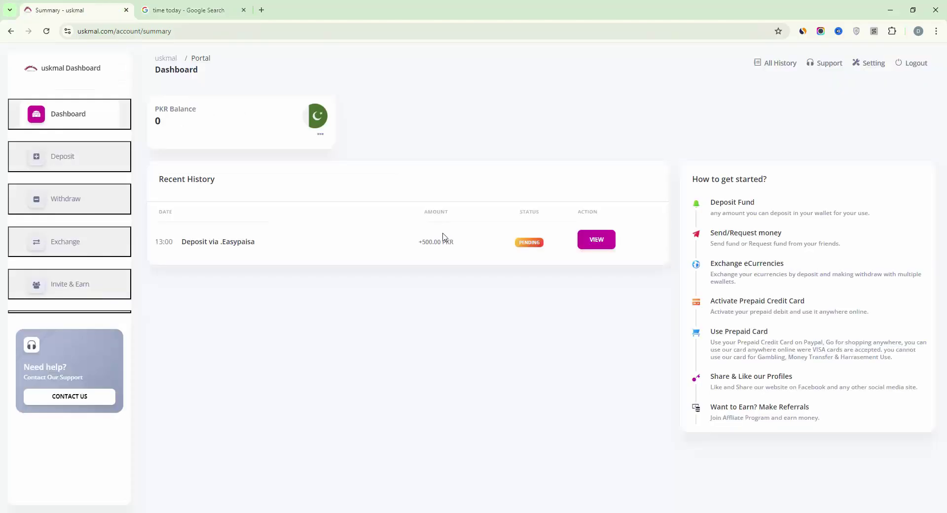
# - Open the Easypaisa deposit's transaction details and refresh the Google time results to check the current time
pyautogui.click(477, 260)
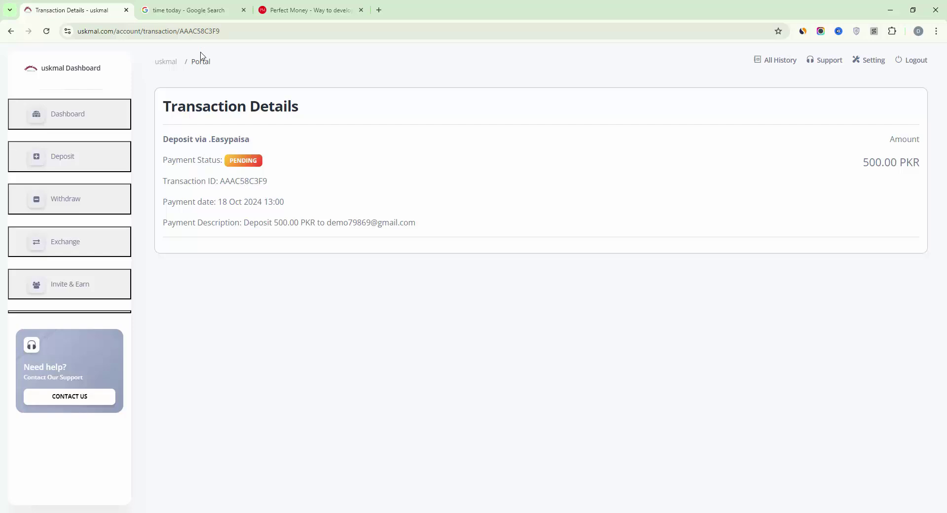
pyautogui.click(189, 12)
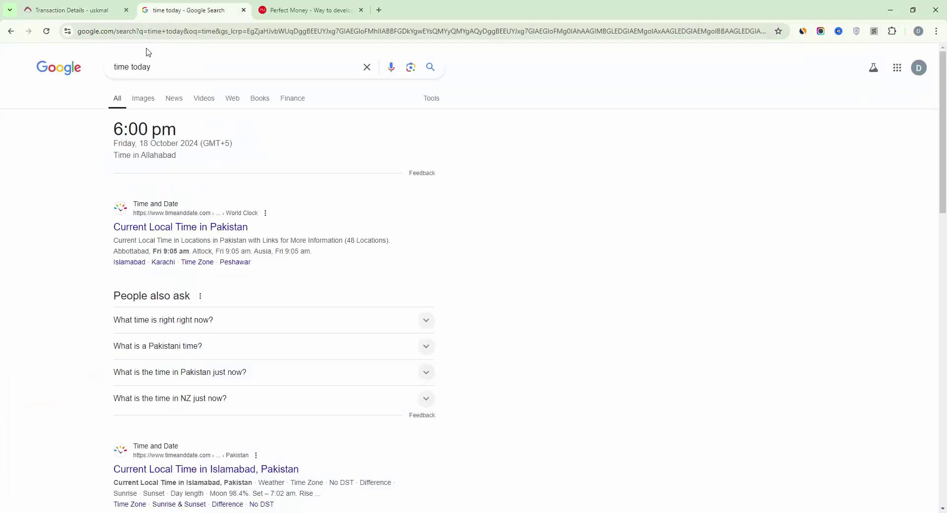
pyautogui.click(46, 31)
pyautogui.moveTo(114, 129); pyautogui.dragTo(152, 129)
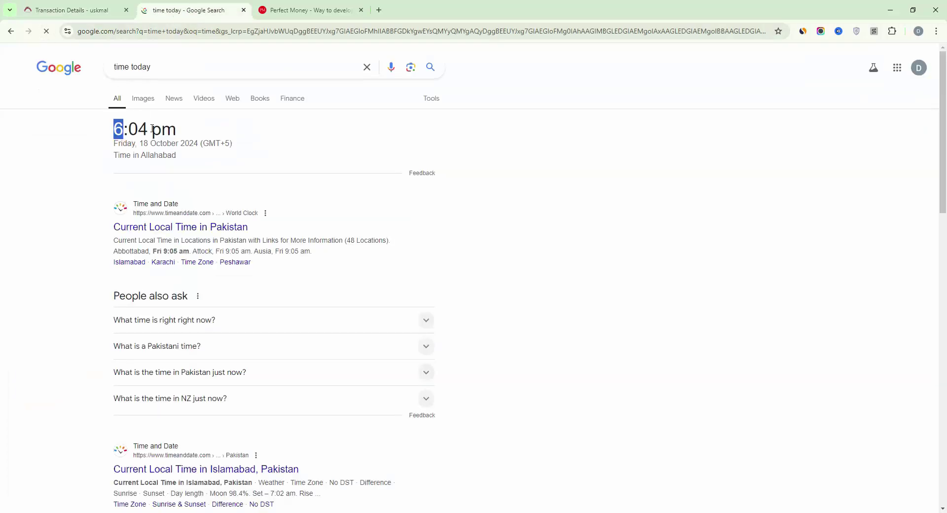
pyautogui.click(190, 137)
# - Refresh the uskmal transaction details to check the payment status, and check the PKR balance on the dashboard
pyautogui.click(94, 10)
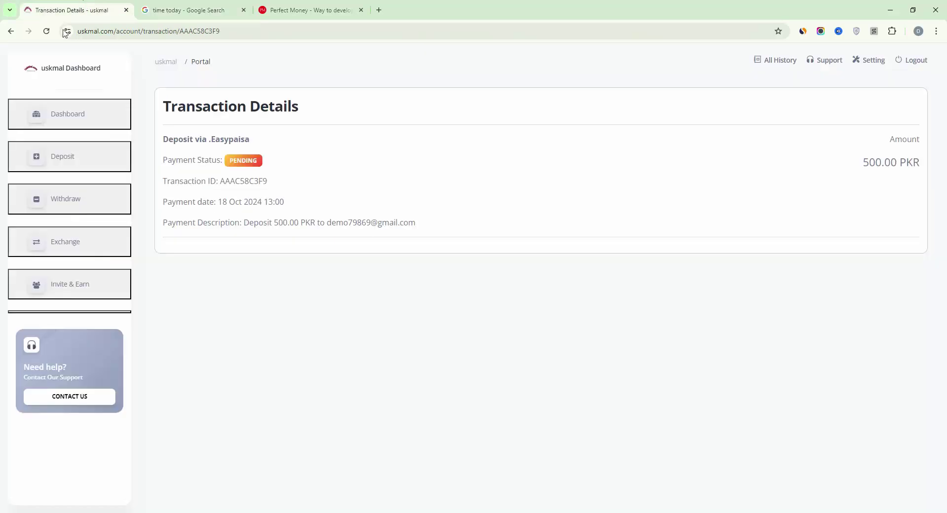
pyautogui.click(46, 31)
pyautogui.moveTo(161, 160); pyautogui.dragTo(260, 163)
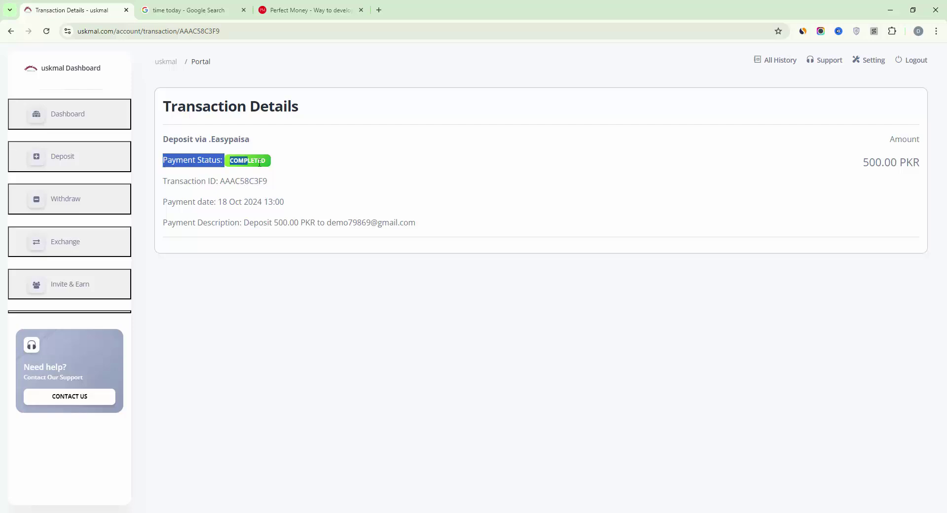
pyautogui.click(260, 163)
pyautogui.click(86, 122)
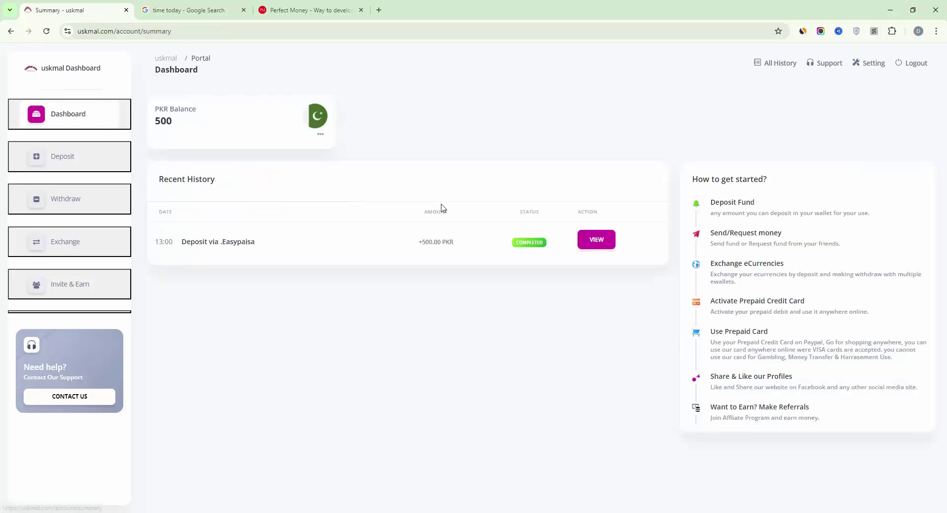
pyautogui.moveTo(153, 120); pyautogui.dragTo(195, 122)
pyautogui.click(194, 122)
# - Switch to Perfect Money, open the USD account's statement, and copy its account number
pyautogui.click(310, 10)
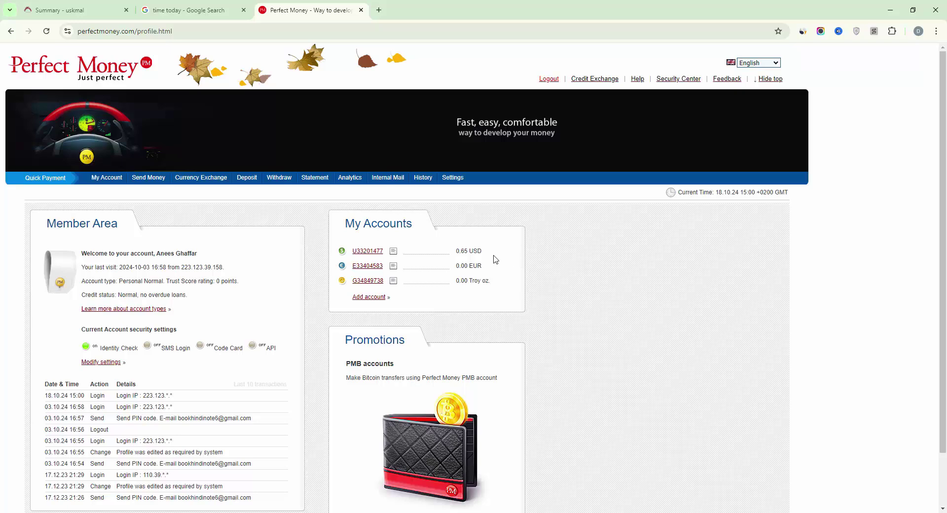
pyautogui.click(361, 253)
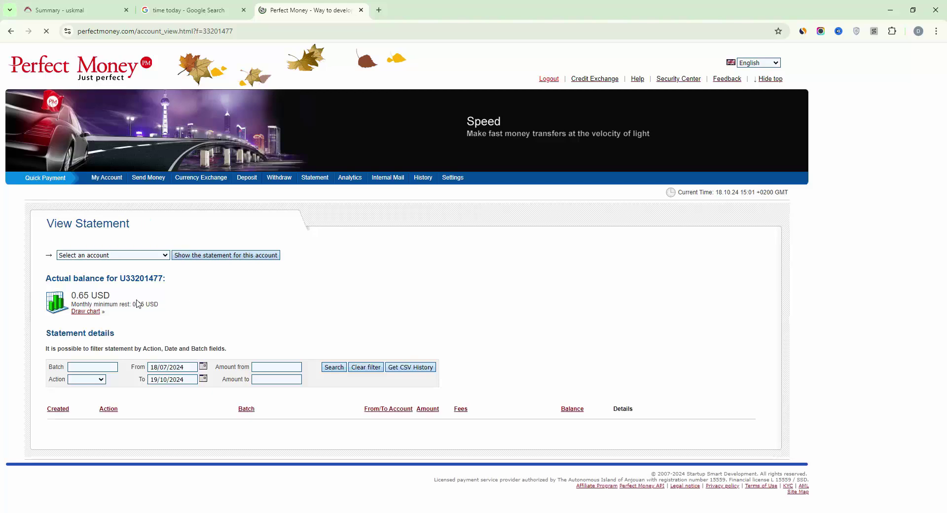
pyautogui.moveTo(120, 278); pyautogui.dragTo(164, 281)
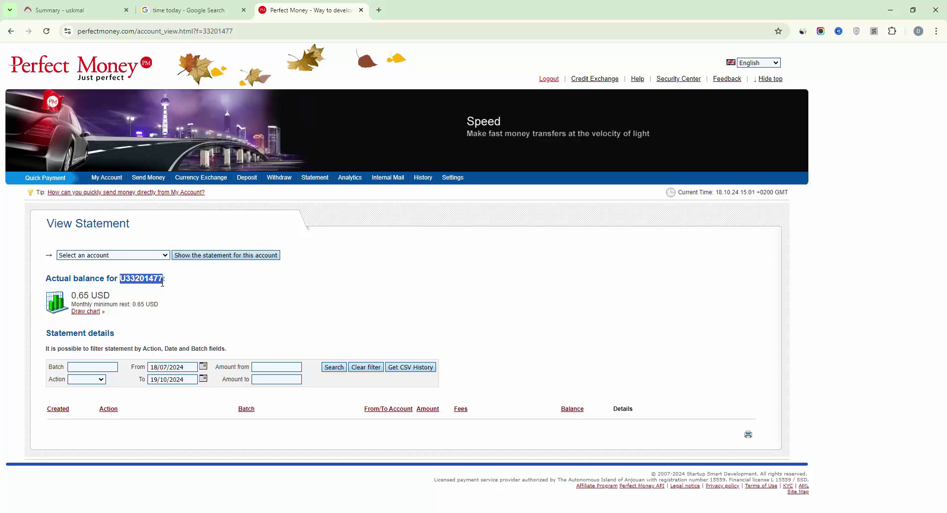
pyautogui.rightClick(162, 283)
pyautogui.click(200, 295)
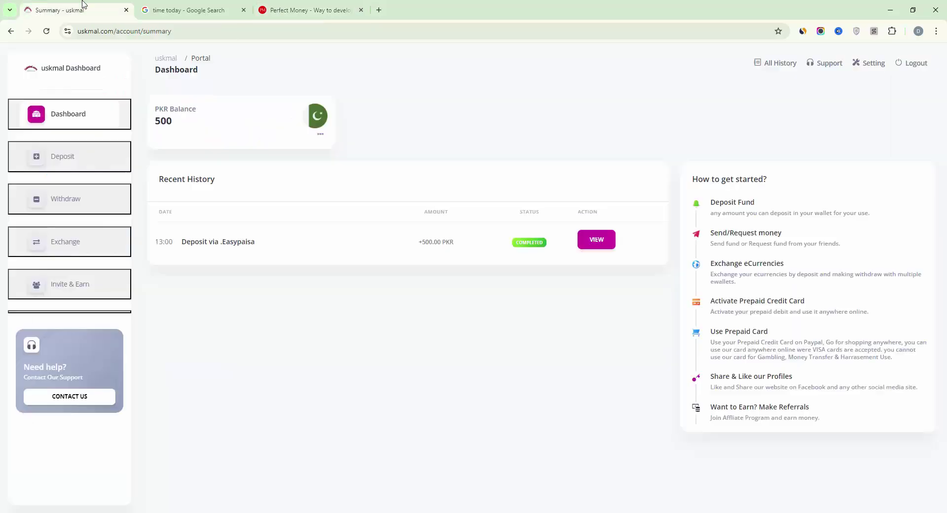
# - Open the uskmal withdrawal form and choose Perfect Money as the payment gateway
pyautogui.click(83, 10)
pyautogui.click(72, 199)
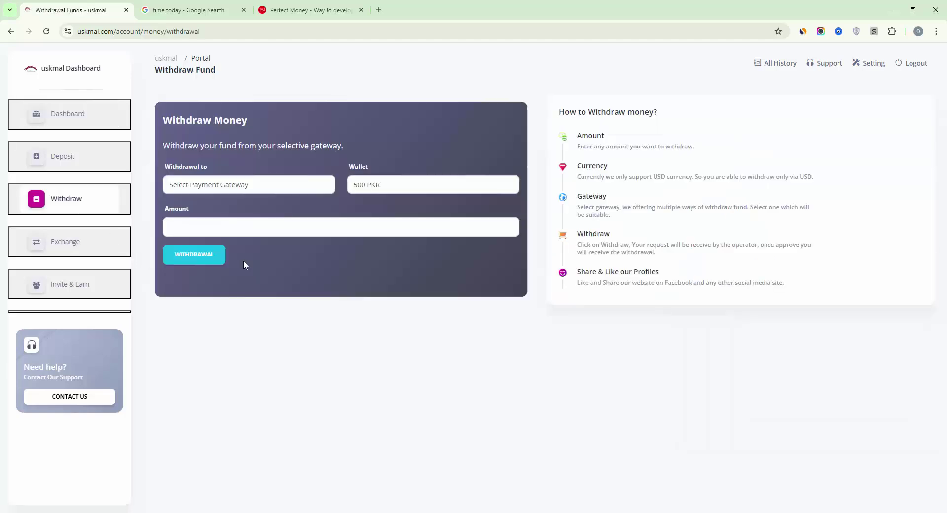
pyautogui.click(233, 190)
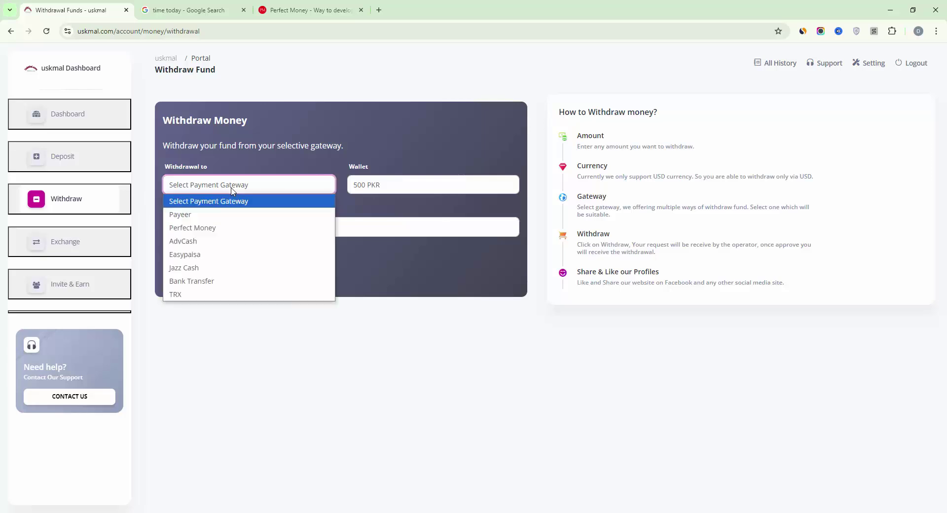
pyautogui.click(197, 228)
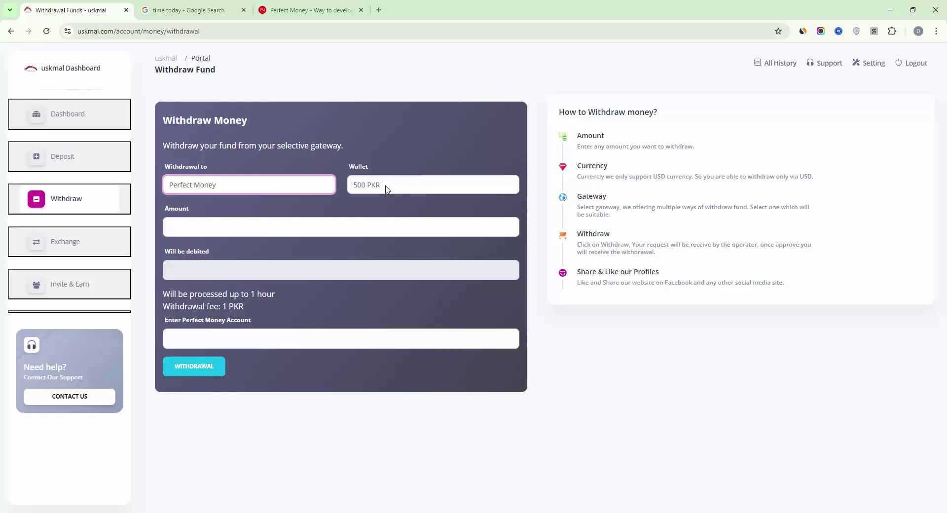
# - Select the PKR wallet as the source of the withdrawal and set the amount to 2
pyautogui.click(243, 223)
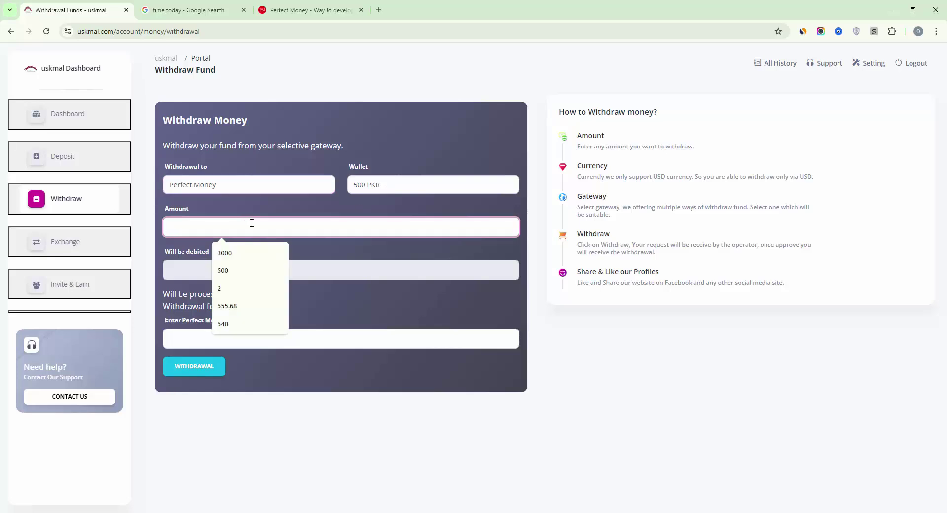
pyautogui.click(381, 186)
pyautogui.click(368, 203)
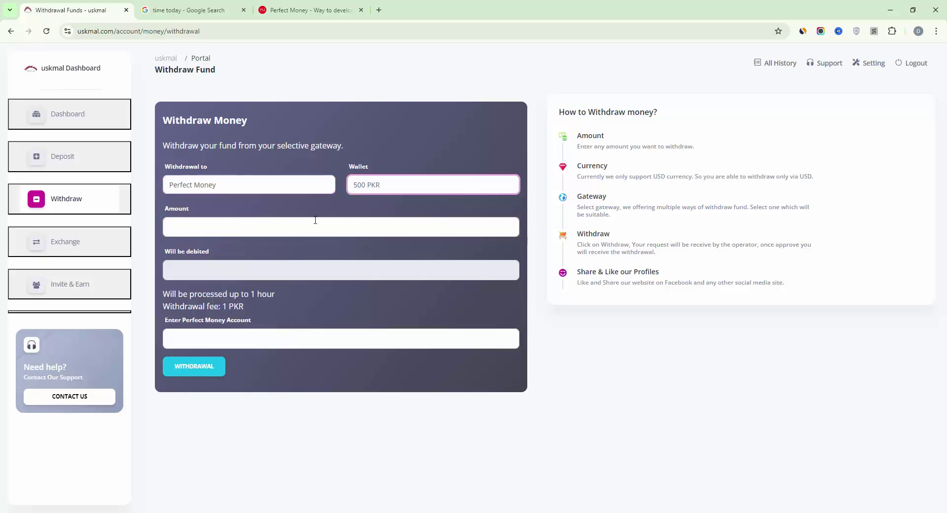
pyautogui.click(270, 224)
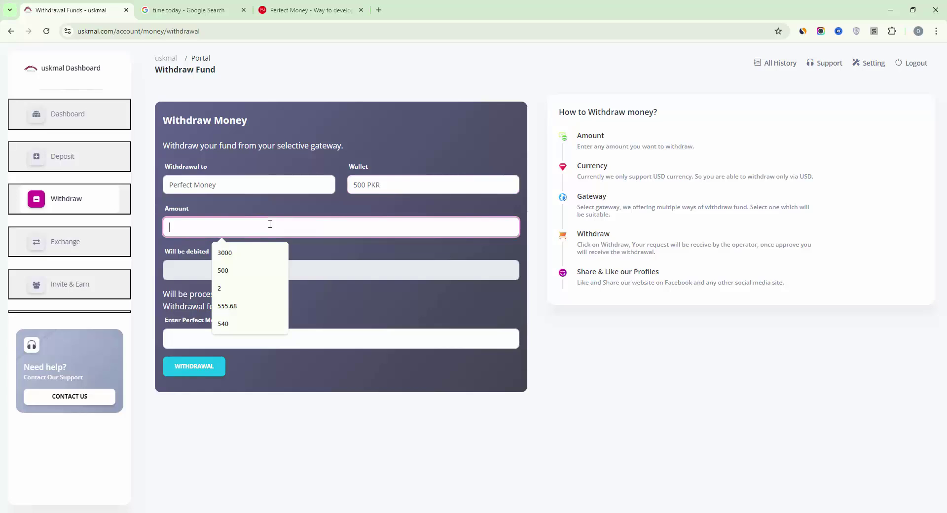
pyautogui.click(238, 290)
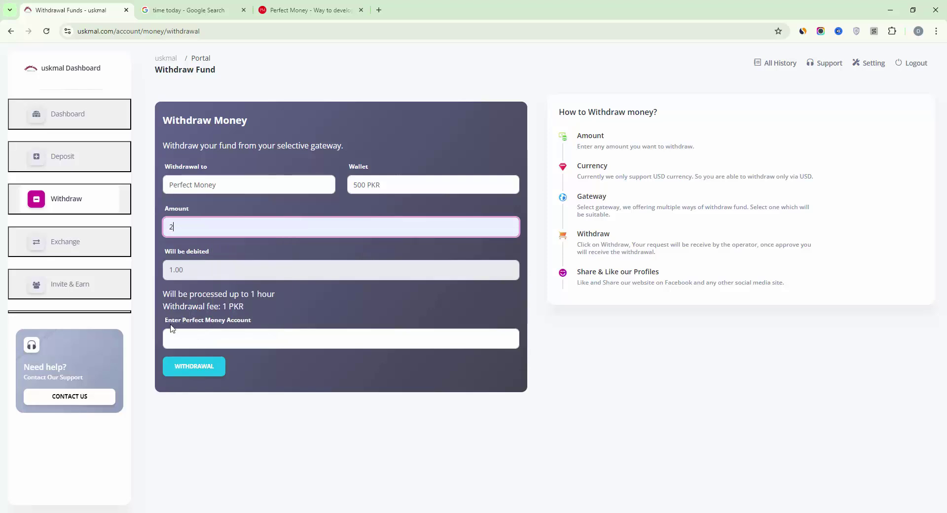
# - Paste the copied Perfect Money account number into the withdrawal form and try to submit the withdrawal
pyautogui.rightClick(233, 338)
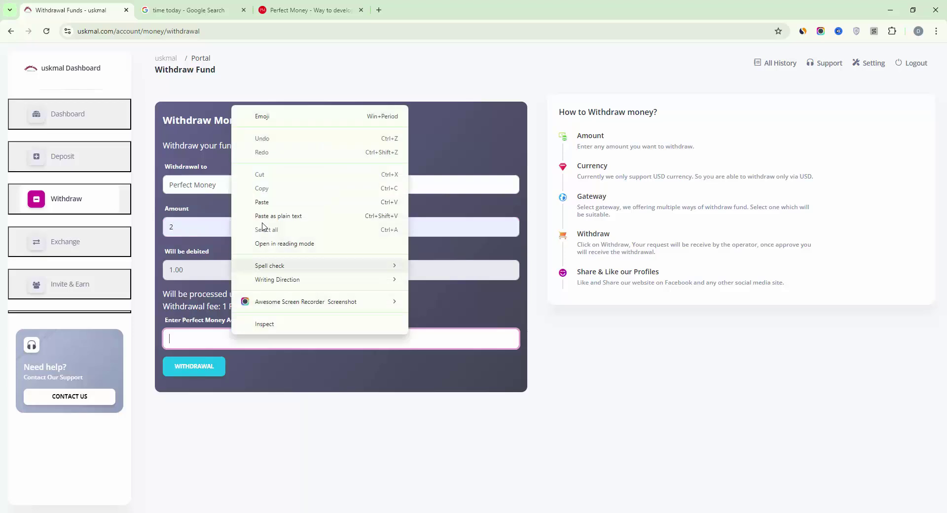
pyautogui.click(261, 203)
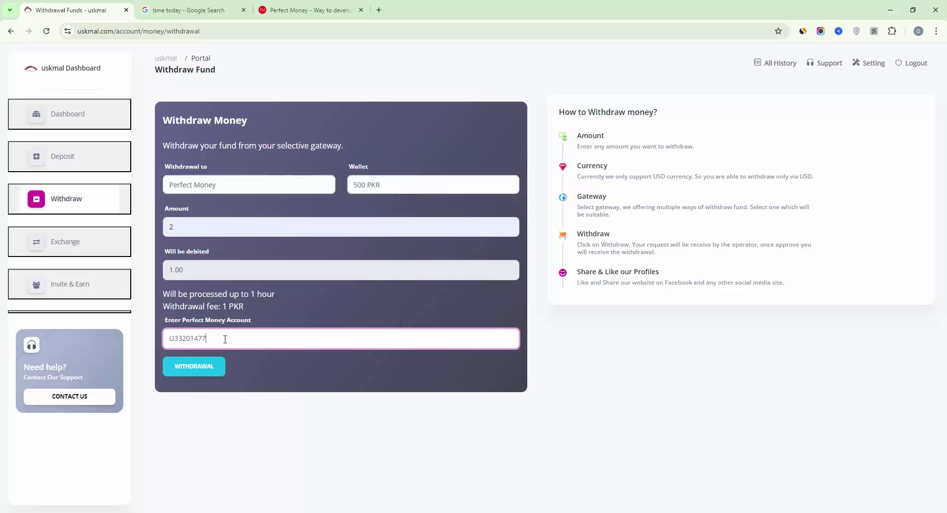
pyautogui.click(198, 377)
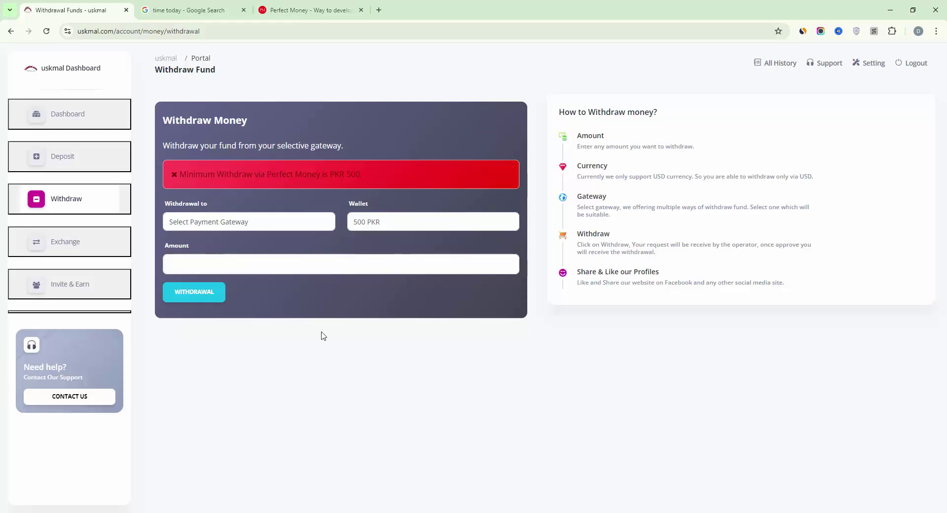
# - Switch to Perfect Money, check the account balances in the member area, and return to the uskmal withdrawal form
pyautogui.click(315, 9)
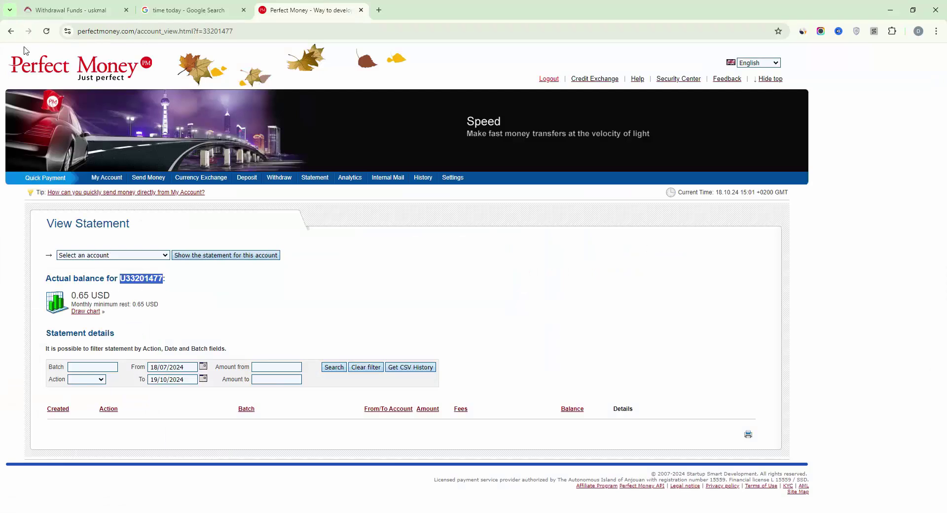
pyautogui.click(11, 33)
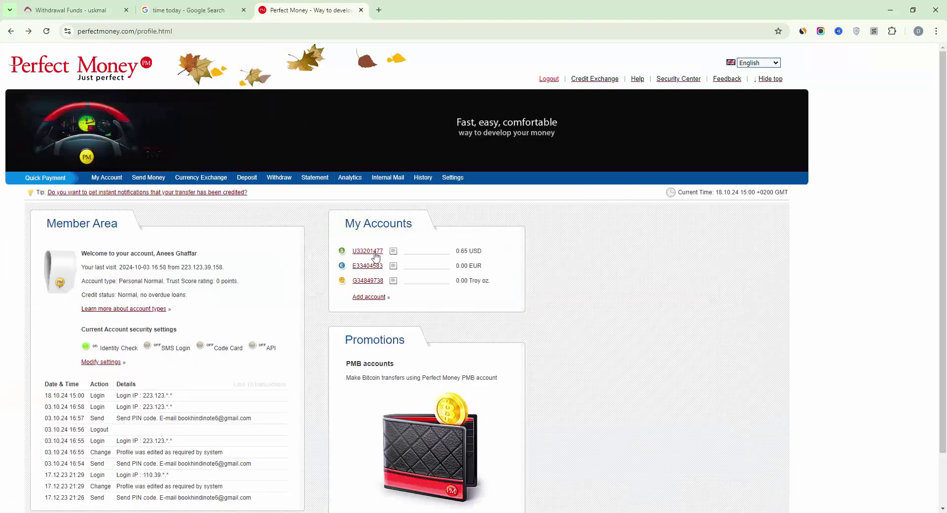
pyautogui.click(92, 9)
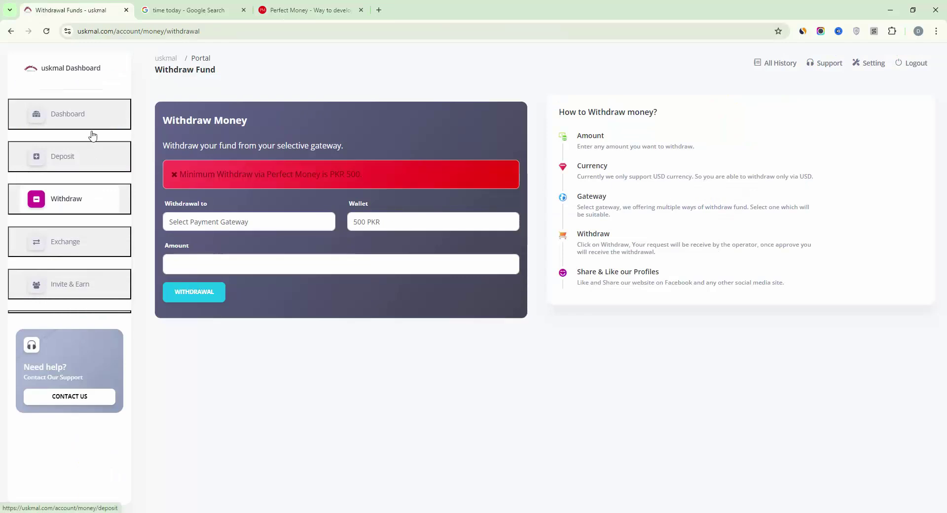